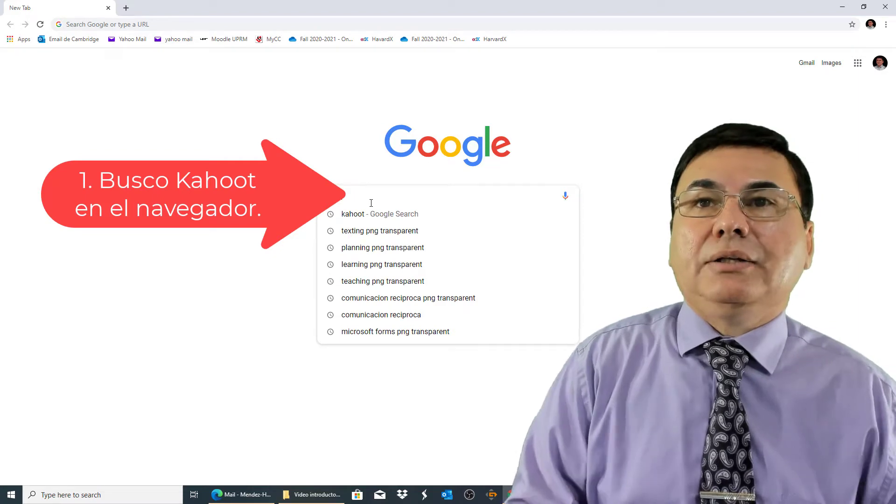
Search Google for kahoot, open the kahoot.com site and log in to the account
{"action": "left_click", "coordinate": [354, 216]}
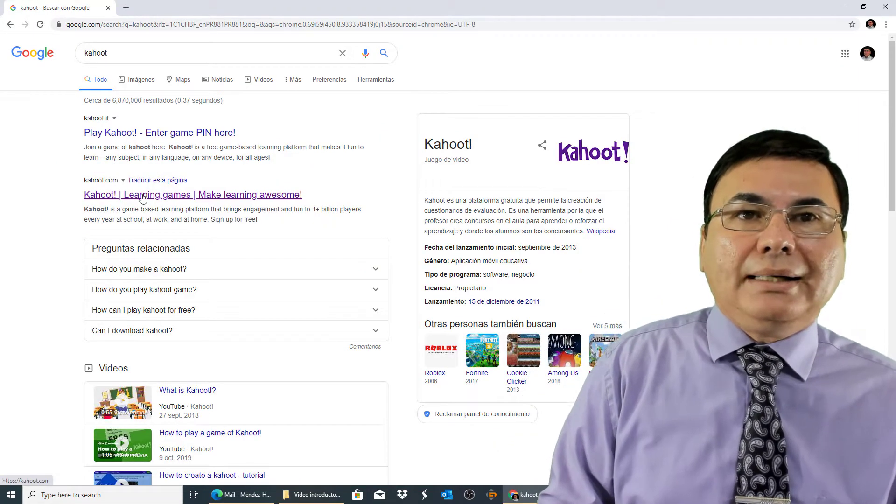
{"action": "left_click", "coordinate": [143, 196]}
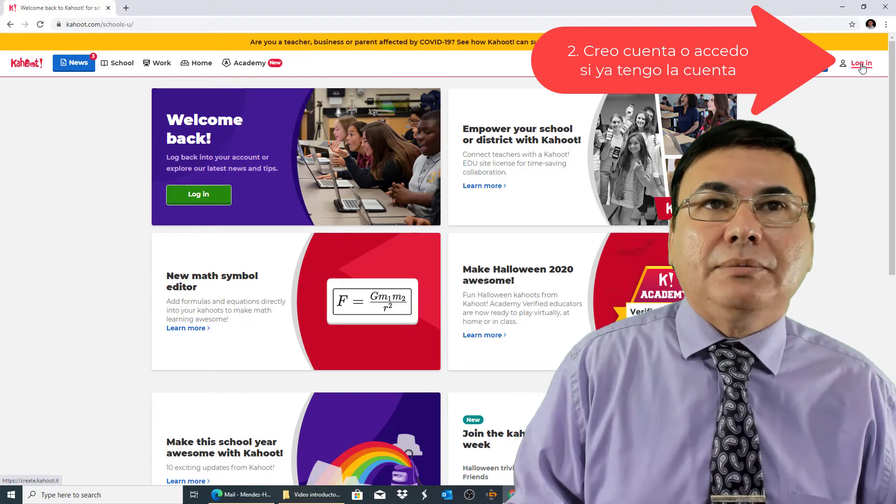
{"action": "left_click", "coordinate": [862, 64]}
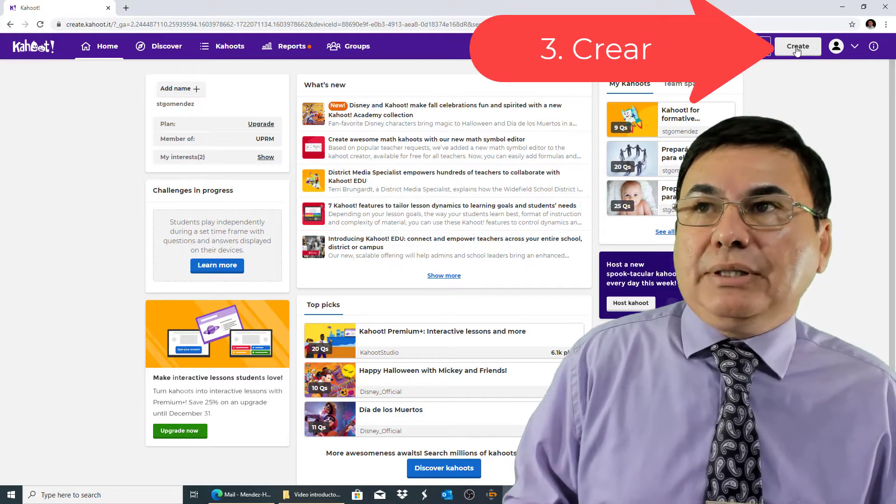
{"action": "left_click", "coordinate": [835, 46]}
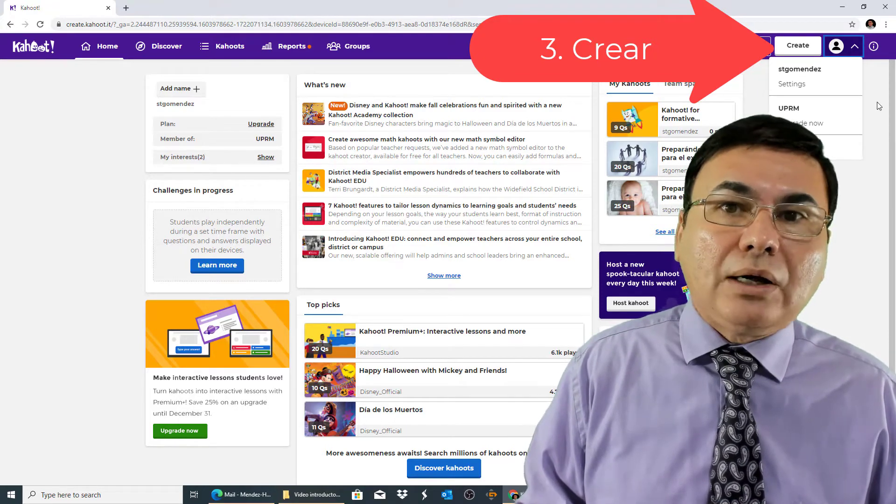
{"action": "left_click", "coordinate": [879, 106]}
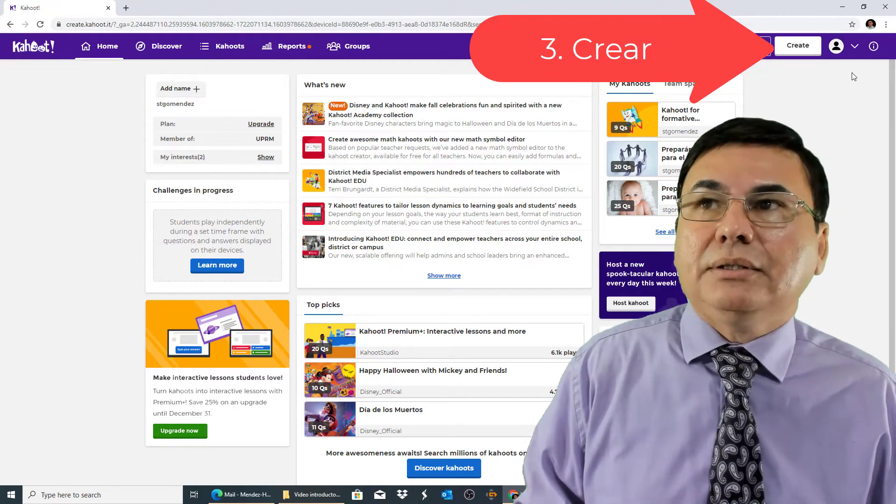
{"action": "left_click", "coordinate": [794, 49]}
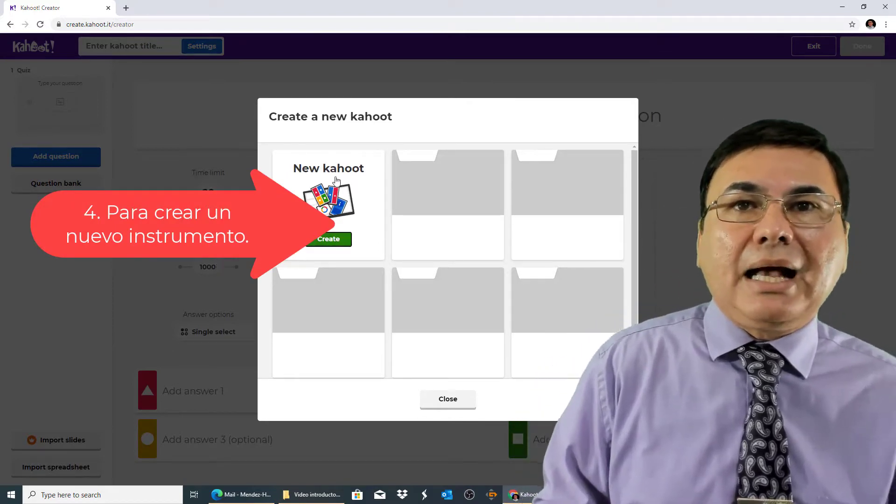
{"action": "left_click", "coordinate": [333, 241]}
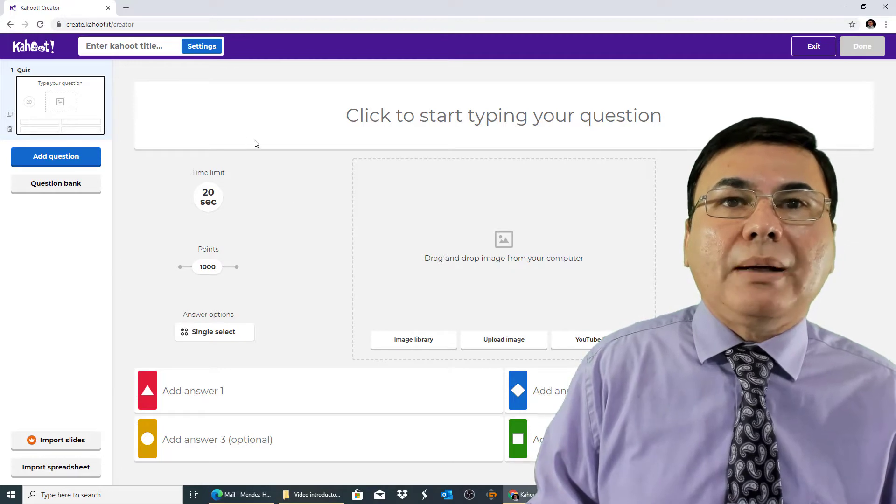
{"action": "left_click", "coordinate": [10, 26]}
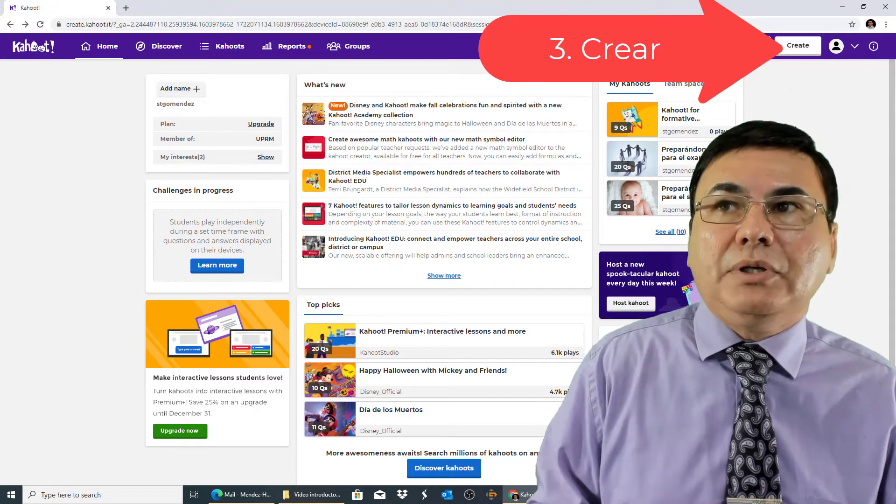
Create a new blank kahoot and set the first quiz question's points to 2000
{"action": "left_click", "coordinate": [798, 47]}
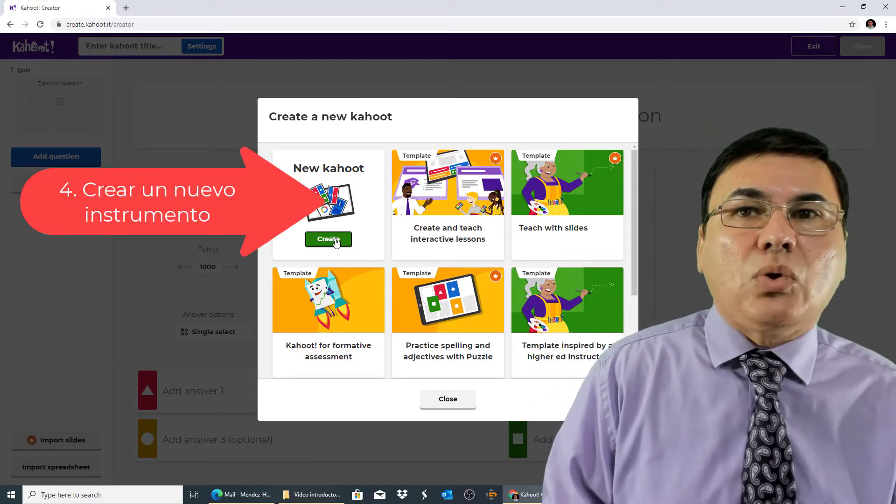
{"action": "left_click", "coordinate": [329, 239]}
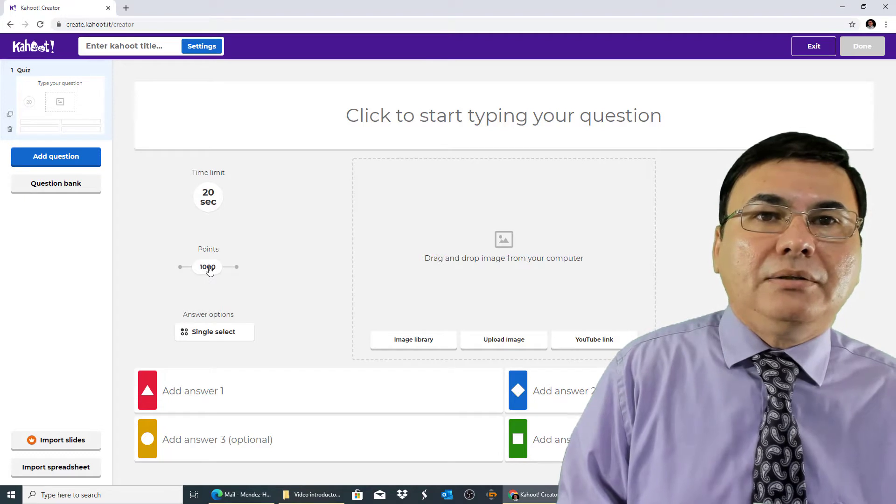
{"action": "left_click", "coordinate": [237, 268]}
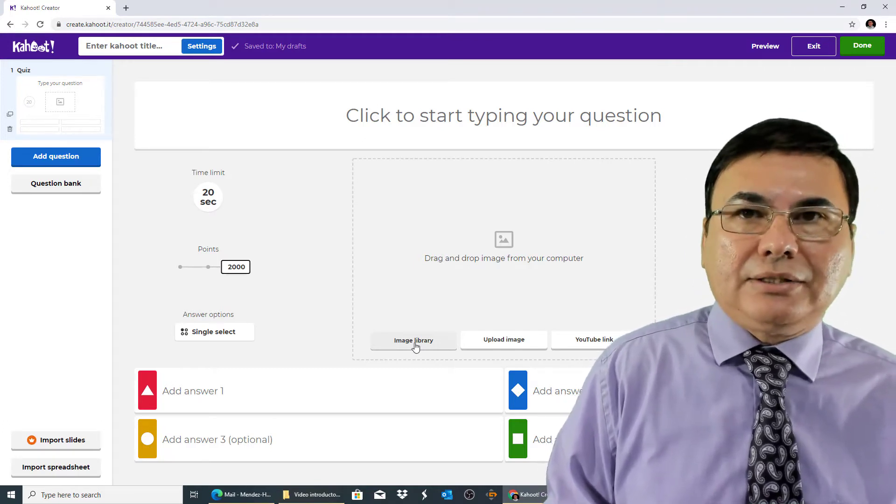
Enter "¿Cuál es un proceso de toda la vida?" as the text of the first quiz question
{"action": "left_click", "coordinate": [381, 114]}
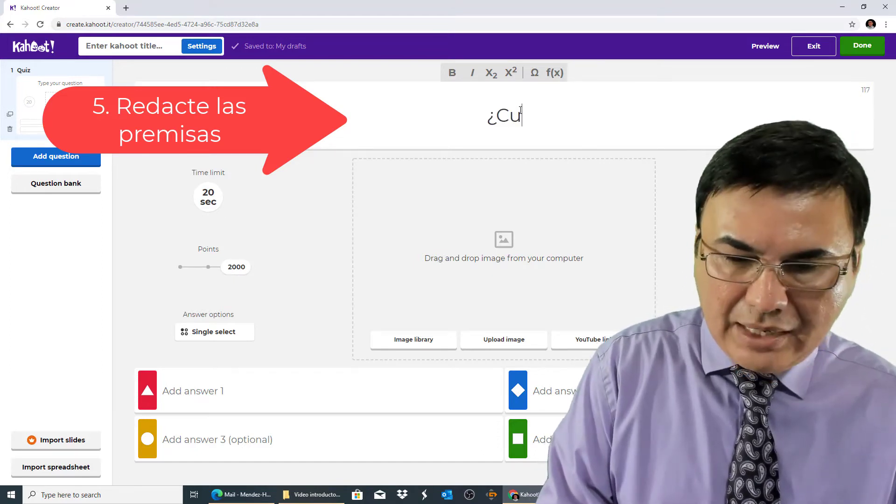
{"action": "type", "text": "una"}
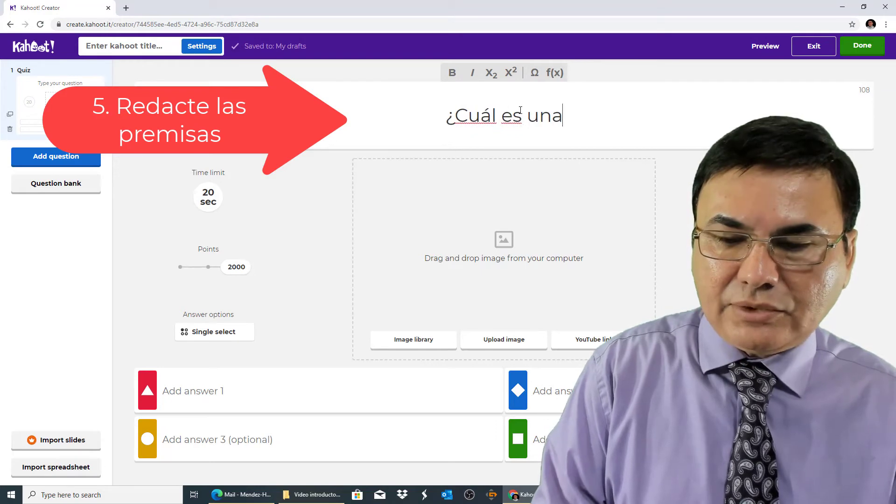
{"action": "key", "text": "BackSpace"}
{"action": "type", "text": "proceos"}
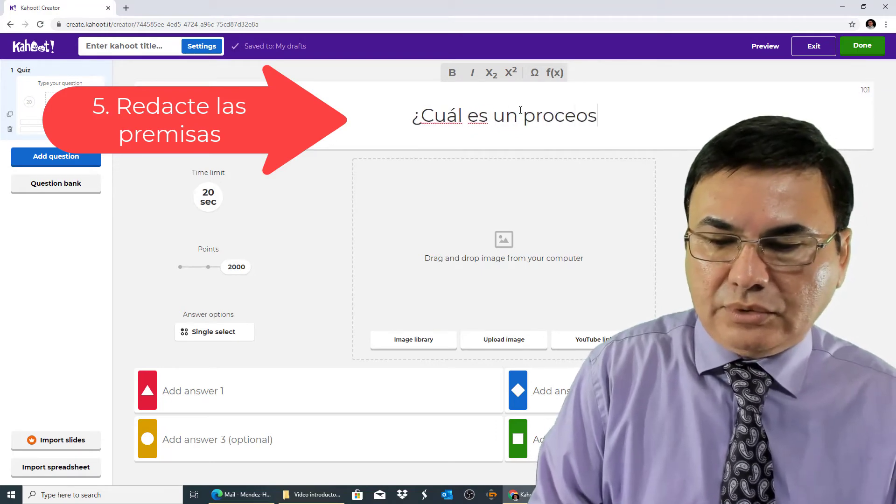
{"action": "key", "text": "BackSpace"}
{"action": "key", "text": "BackSpace"}
{"action": "type", "text": "so de to"}
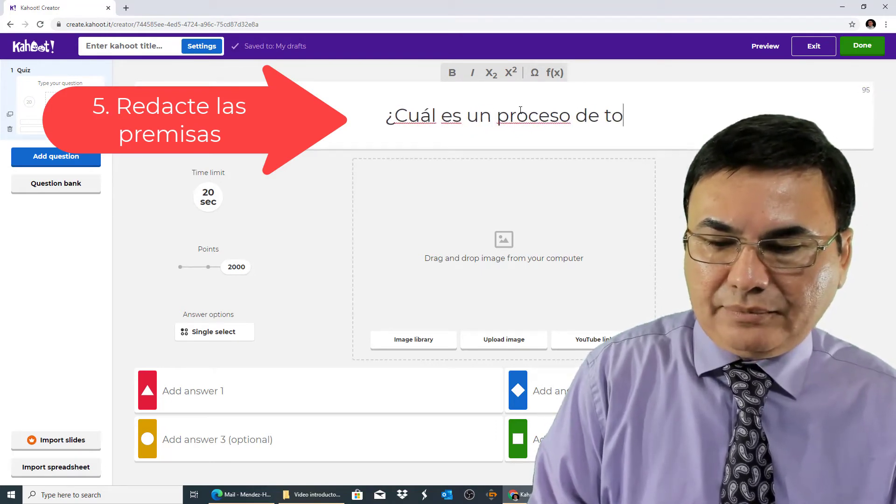
{"action": "type", "text": "da la vida?"}
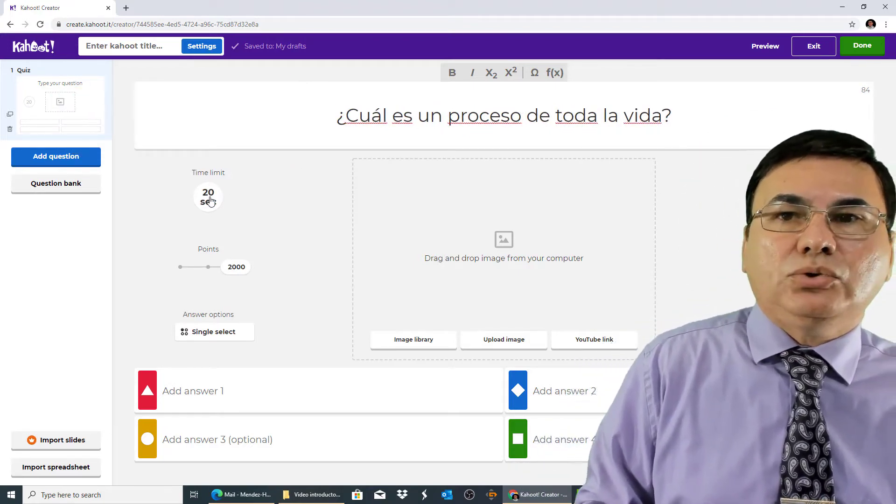
Enter "adultez" as answer 1 and "niñez" as answer 2 of the quiz question
{"action": "left_click", "coordinate": [194, 382]}
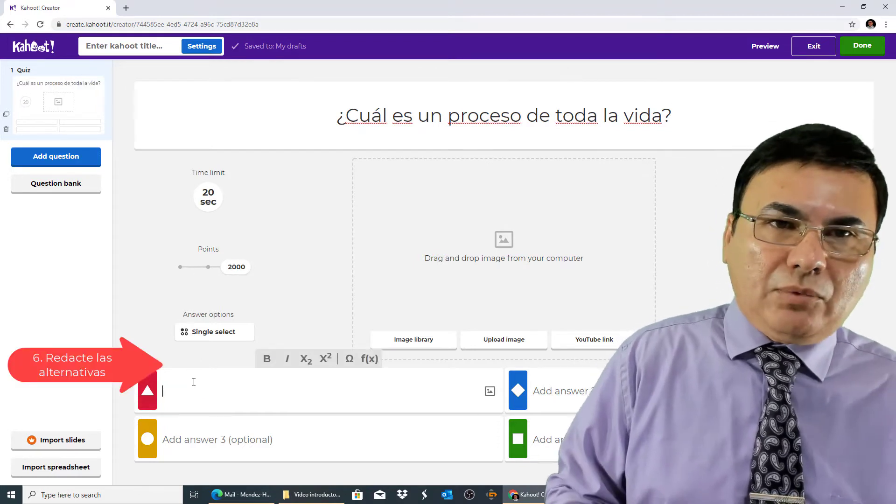
{"action": "type", "text": "adole"}
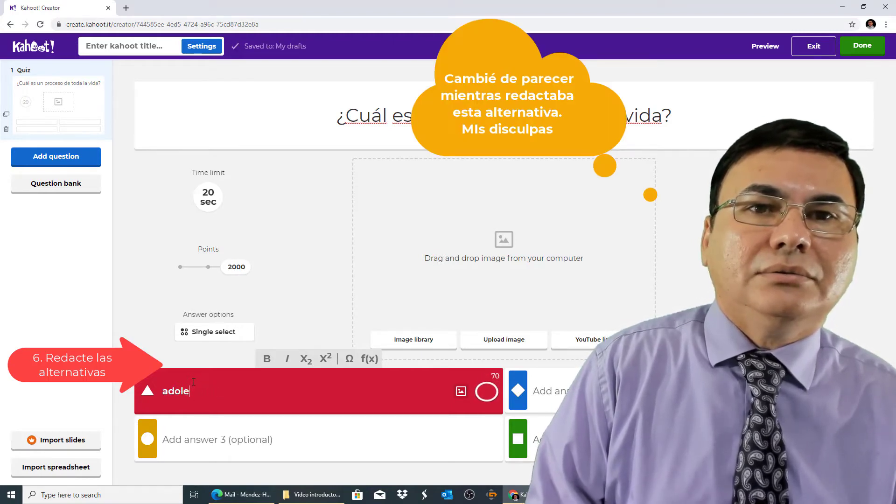
{"action": "type", "text": "ult"}
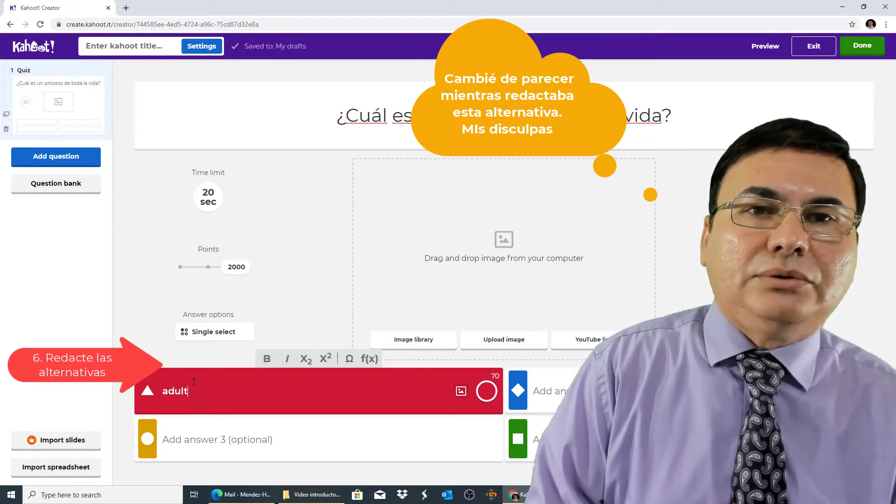
{"action": "type", "text": "ez"}
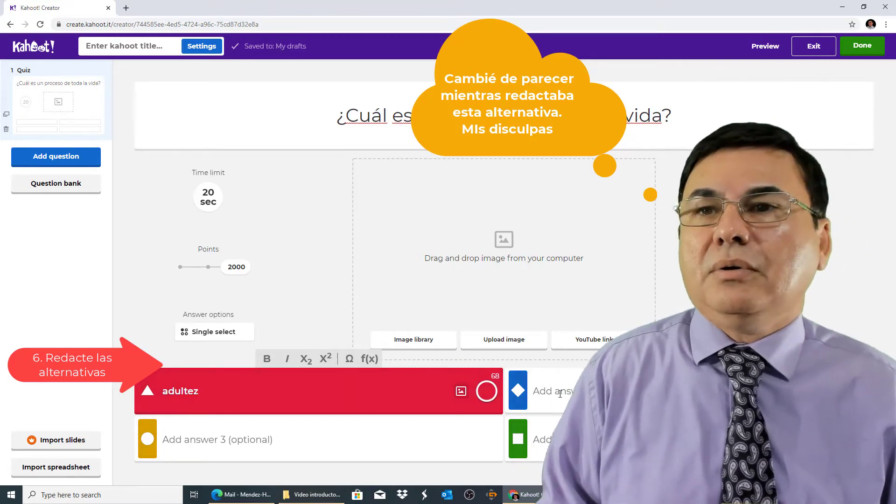
{"action": "left_click", "coordinate": [560, 393]}
{"action": "type", "text": "ni"}
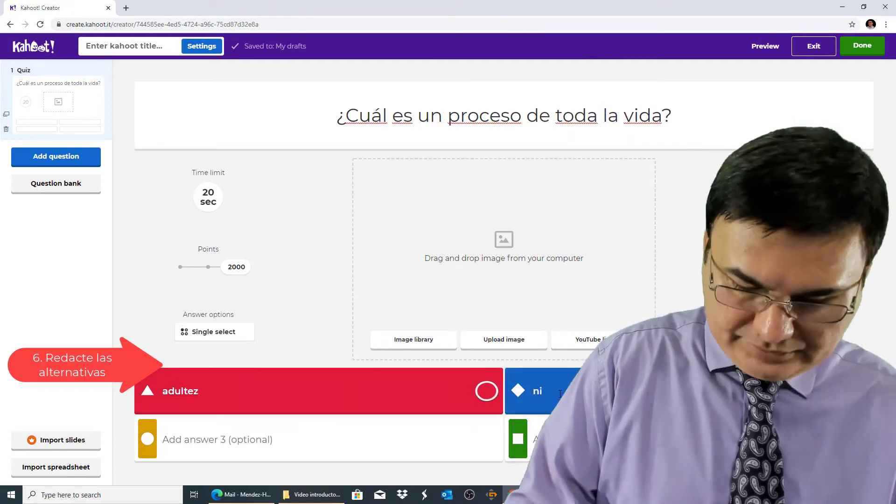
{"action": "type", "text": "ñez"}
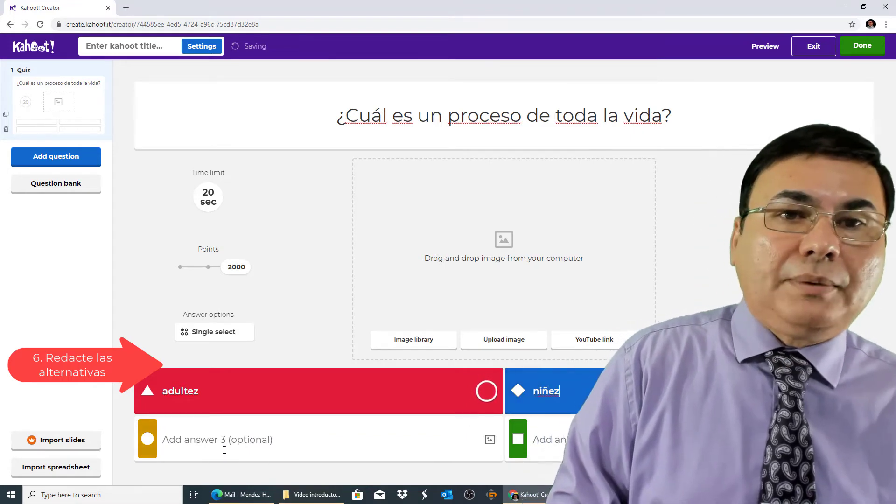
Enter "aprendizaje" as the correct third answer and "infancia" as the fourth answer
{"action": "left_click", "coordinate": [225, 450]}
{"action": "type", "text": "aprendiz"}
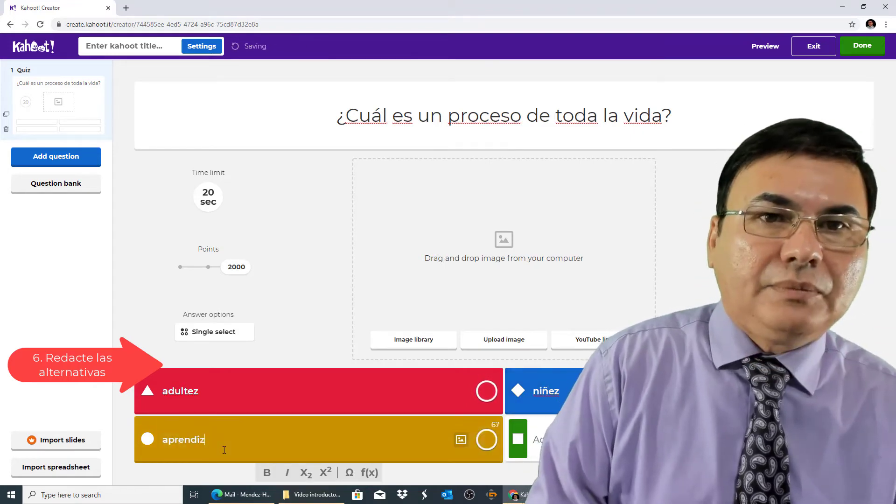
{"action": "type", "text": "aje"}
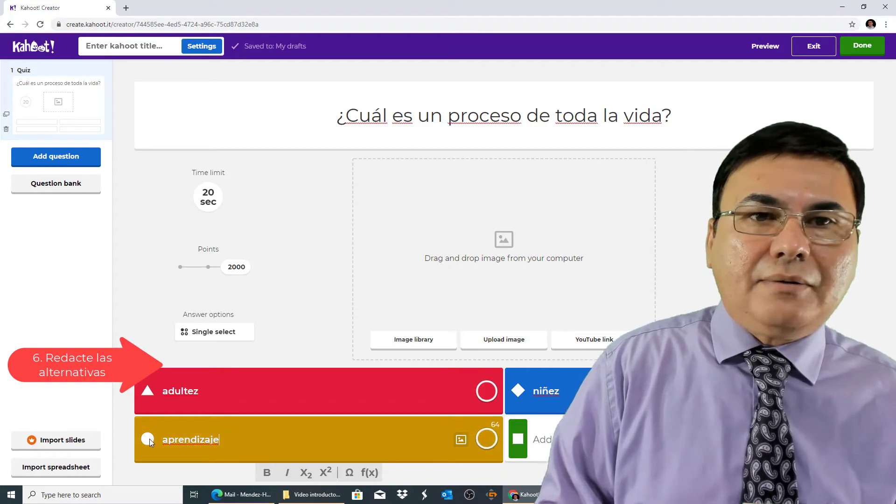
{"action": "left_click", "coordinate": [149, 439]}
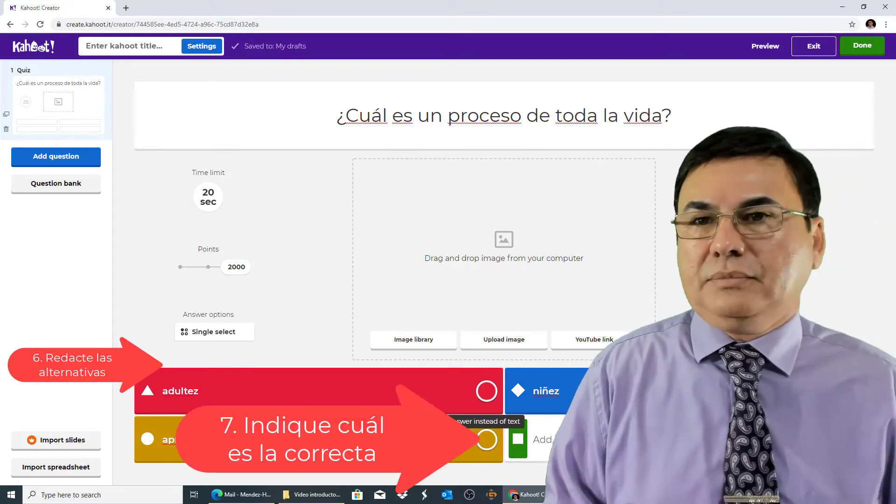
{"action": "left_click", "coordinate": [487, 440]}
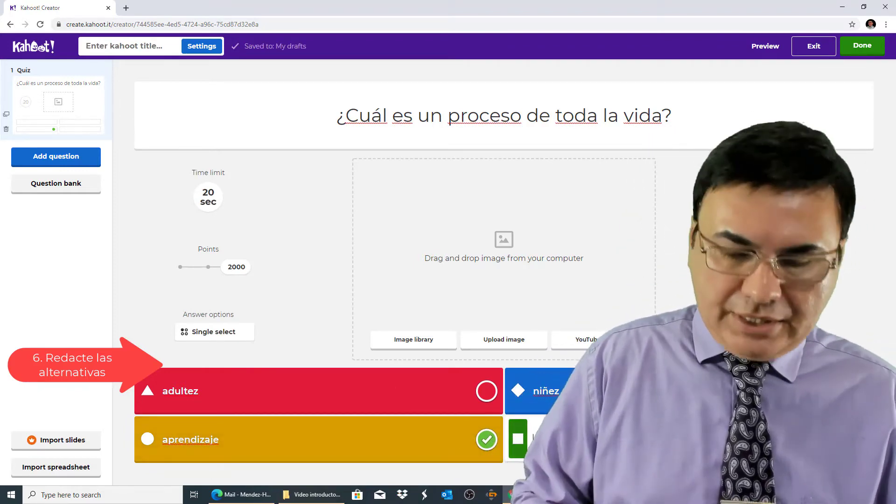
{"action": "type", "text": "infancia"}
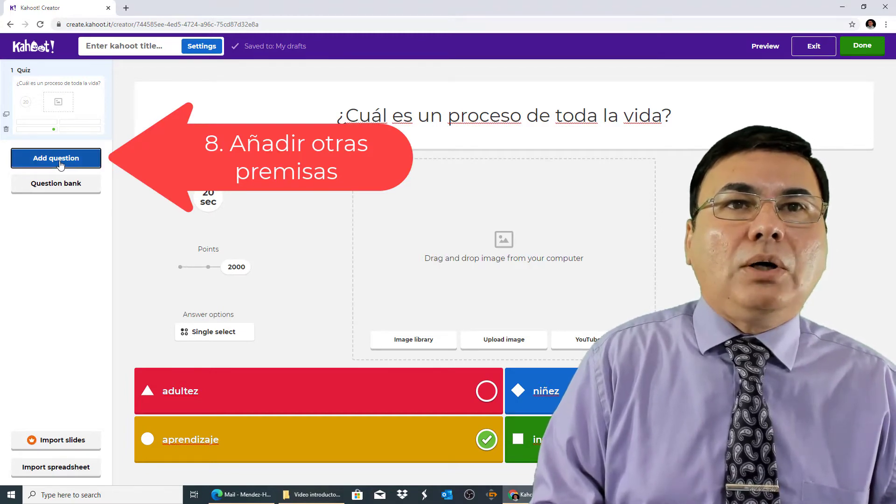
Add a true-or-false question reading "La educación es un proceso de toda la vida." with True as the correct answer
{"action": "left_click", "coordinate": [60, 161]}
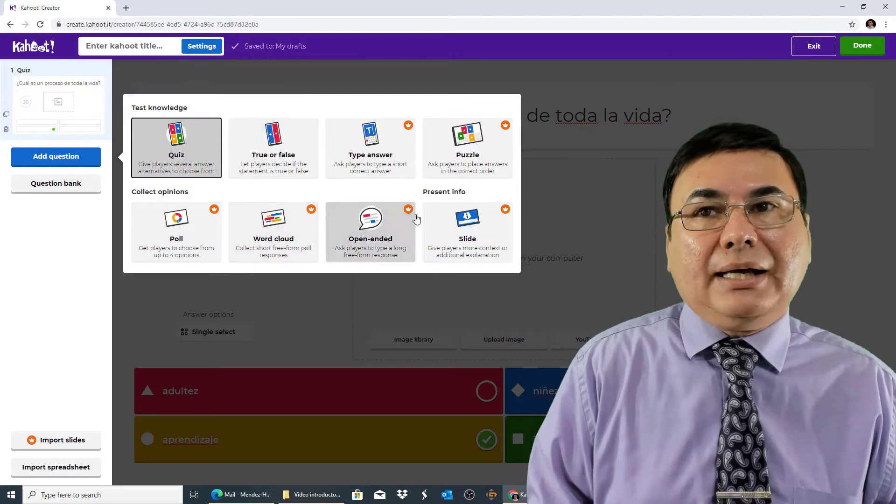
{"action": "left_click", "coordinate": [283, 149]}
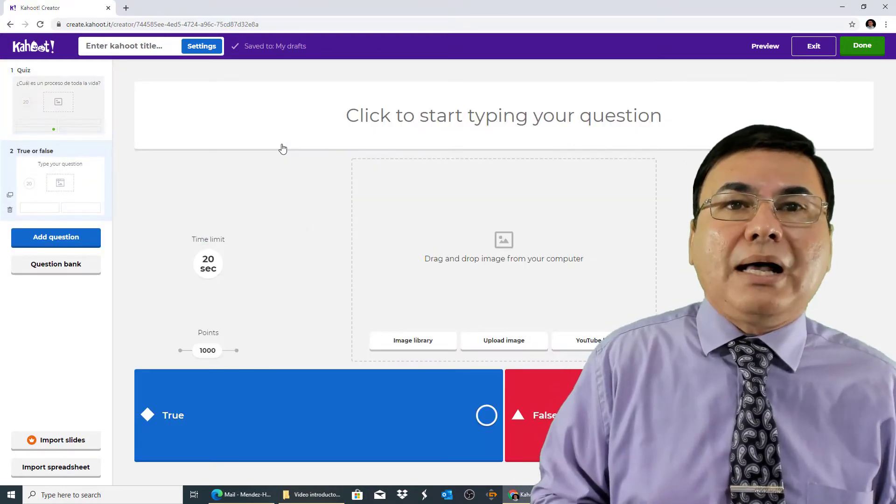
{"action": "left_click", "coordinate": [423, 117]}
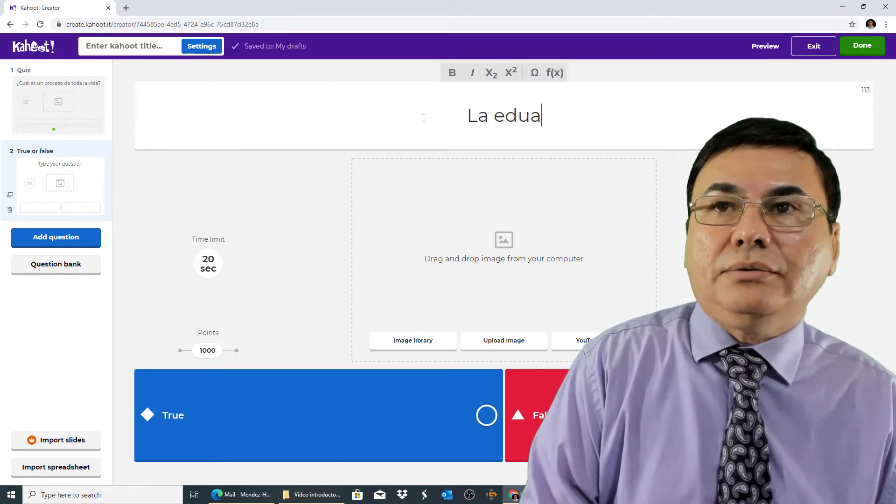
{"action": "type", "text": "La educación es un p"}
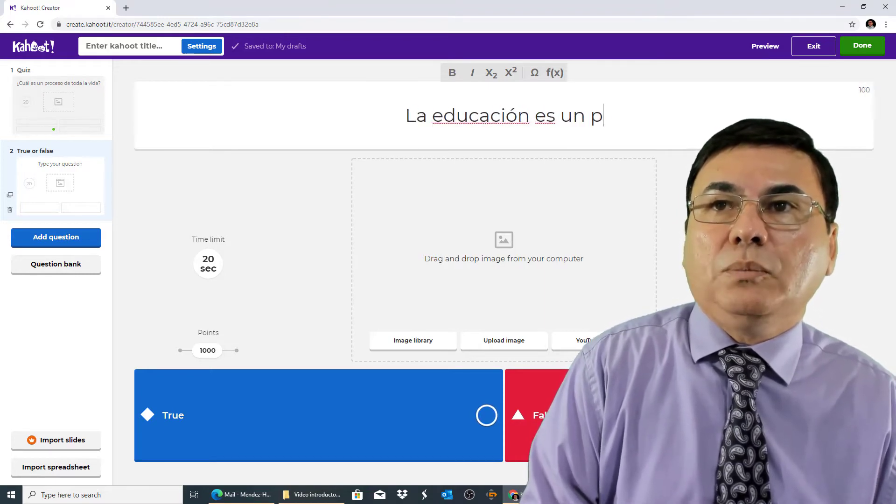
{"action": "type", "text": "roceso de tod"}
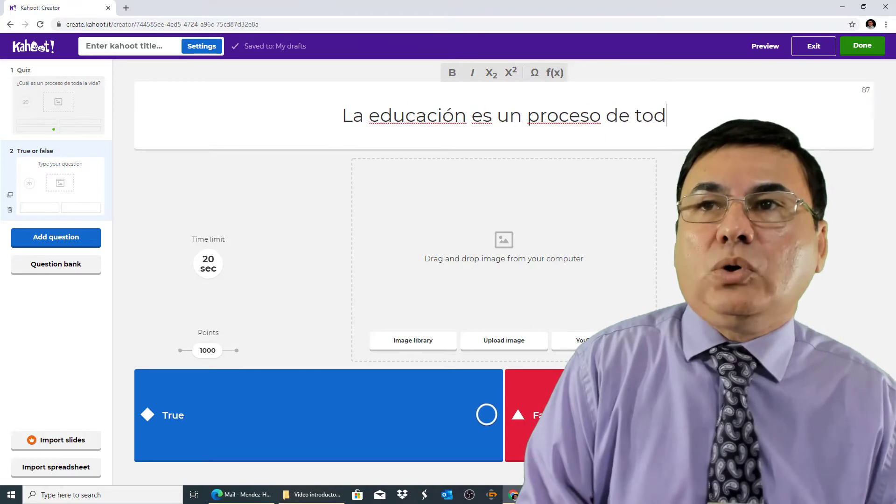
{"action": "type", "text": "a la vida."}
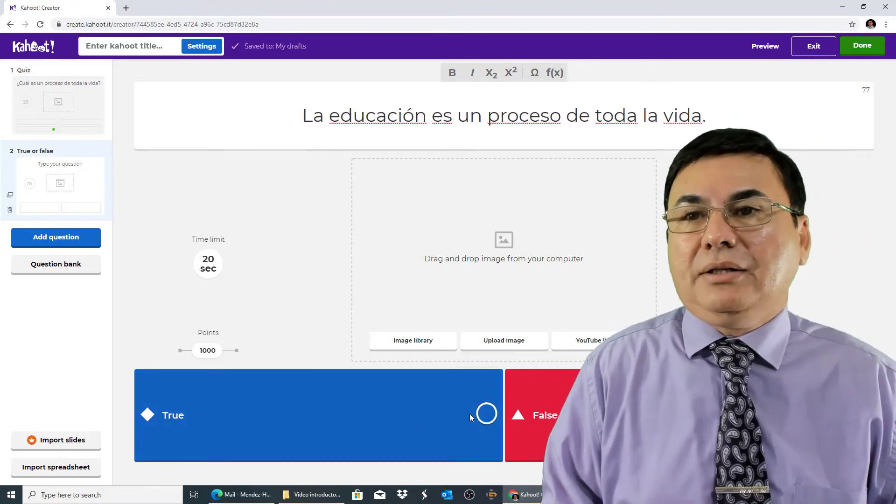
{"action": "left_click", "coordinate": [487, 414]}
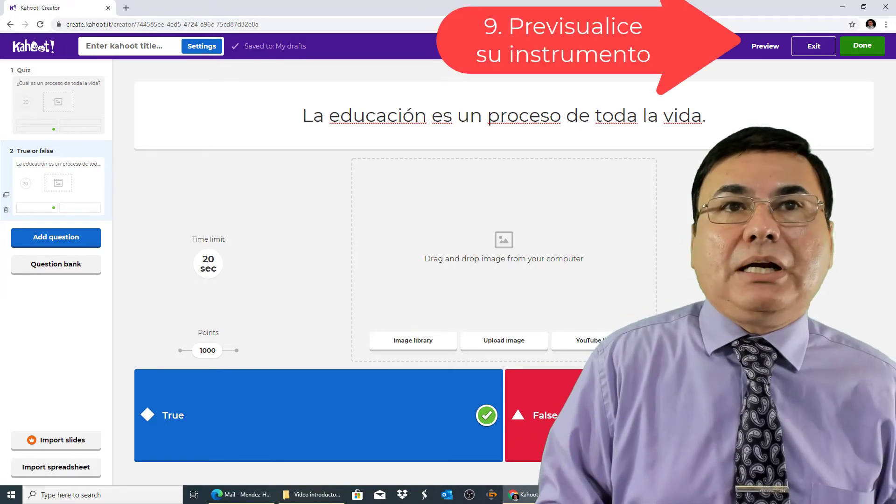
Preview the kahoot to see how the true-or-false question looks to players, and return to the editor
{"action": "left_click", "coordinate": [765, 47]}
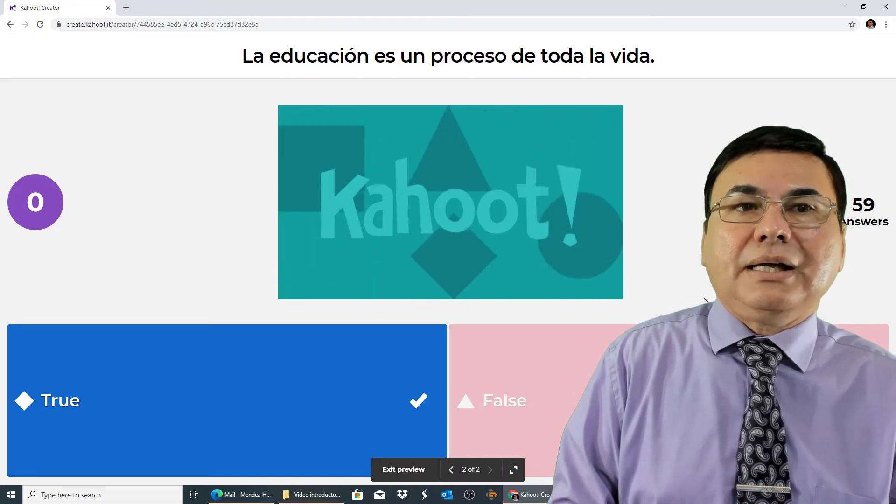
{"action": "key", "text": "Escape"}
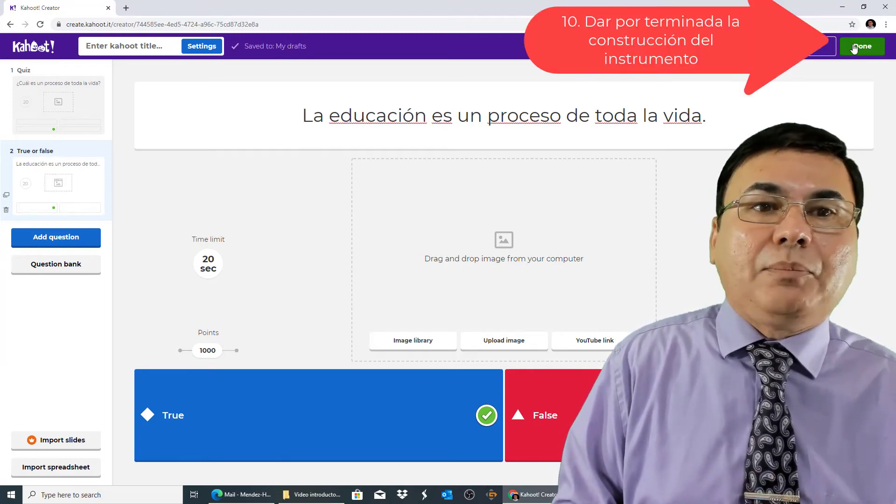
Finish the kahoot with the title "Modelo de como montar Kahoot", leaving the description empty
{"action": "left_click", "coordinate": [854, 47]}
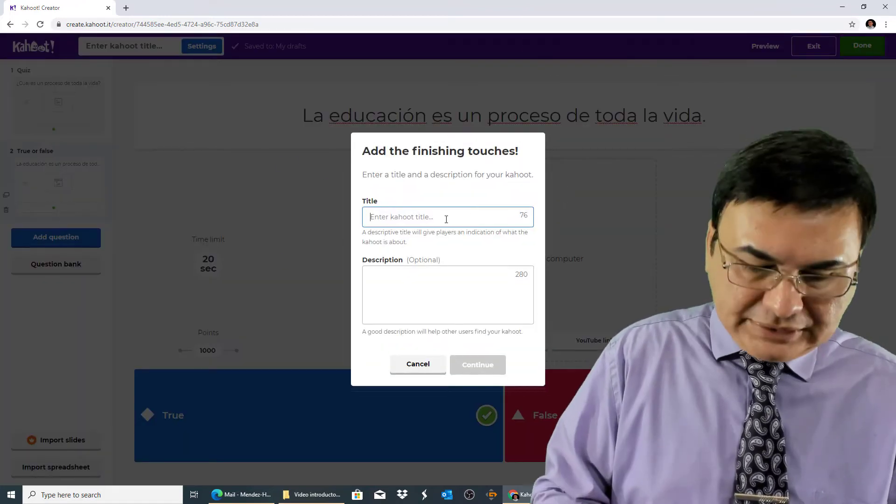
{"action": "type", "text": "Prueb"}
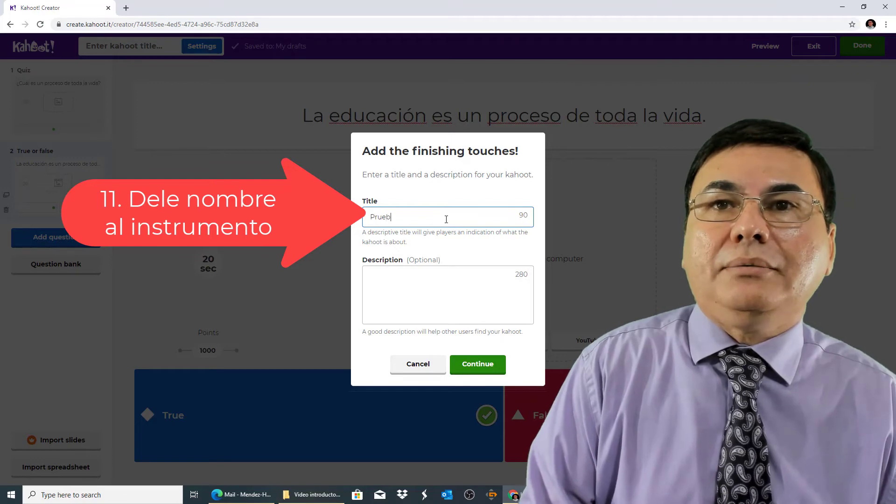
{"action": "type", "text": "a par"}
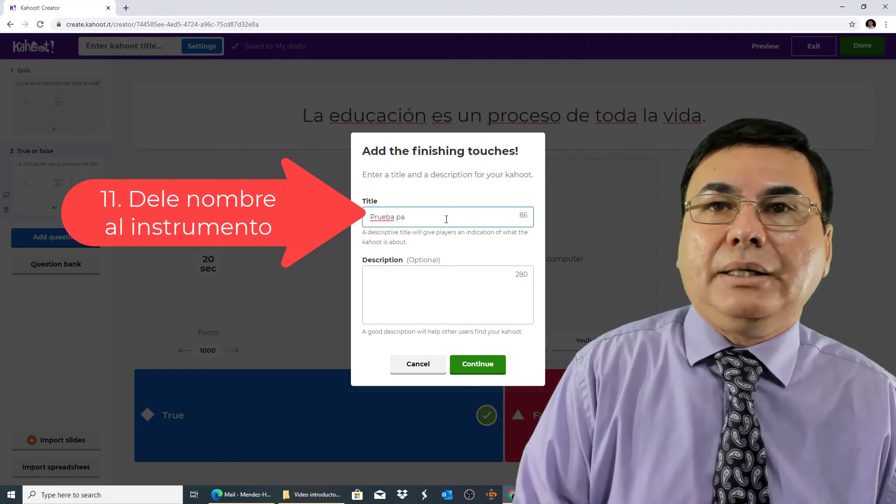
{"action": "key", "text": "BackSpace"}
{"action": "key", "text": "BackSpace"}
{"action": "key", "text": "BackSpace"}
{"action": "key", "text": "BackSpace"}
{"action": "type", "text": "Modelo de como montar Kah"}
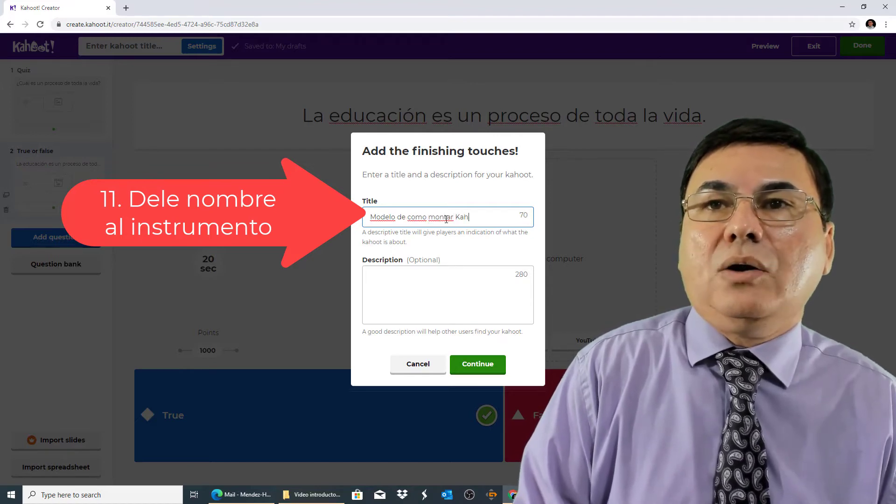
{"action": "type", "text": "oot"}
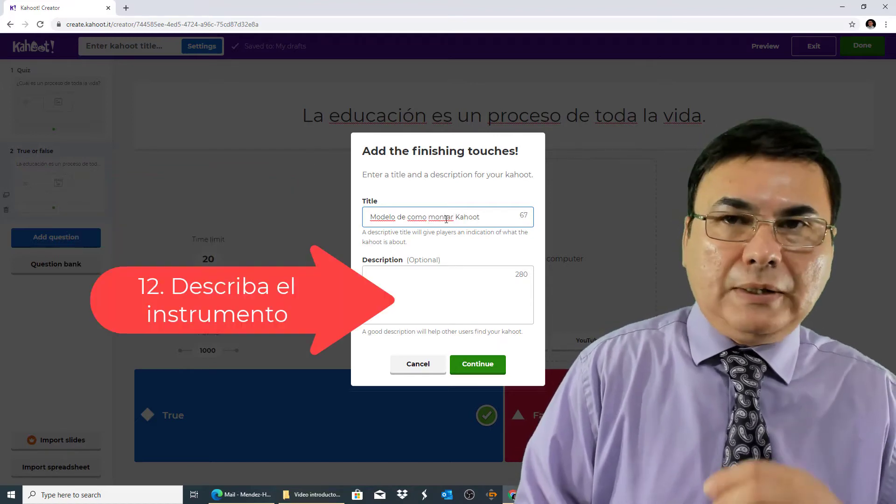
{"action": "left_click", "coordinate": [402, 275]}
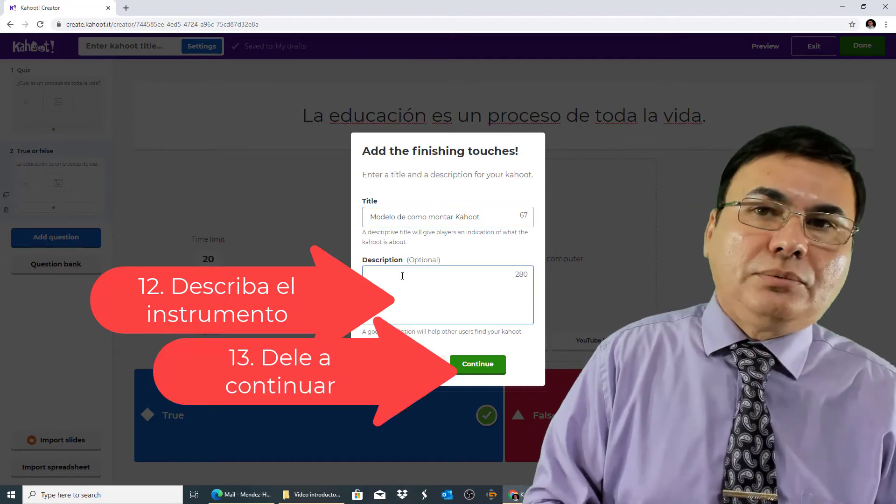
{"action": "left_click", "coordinate": [476, 366]}
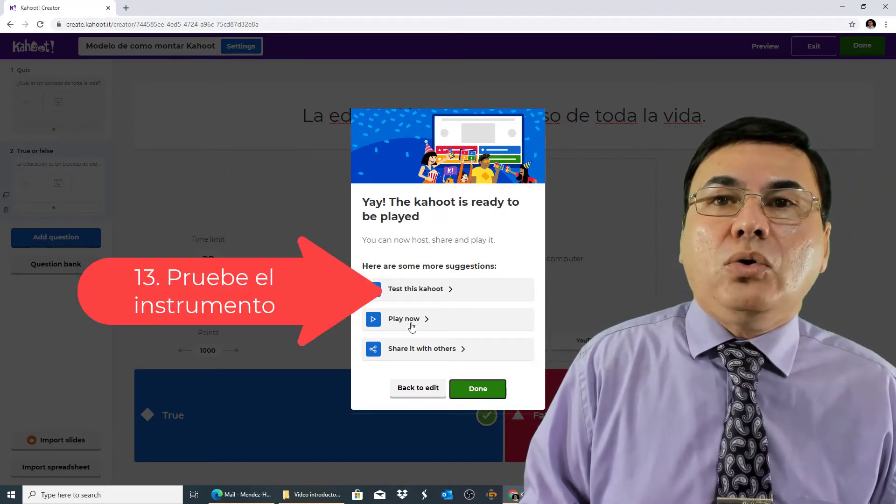
Launch a test of the kahoot in Classic mode and enter its game PIN on the simulated phone
{"action": "left_click", "coordinate": [431, 293]}
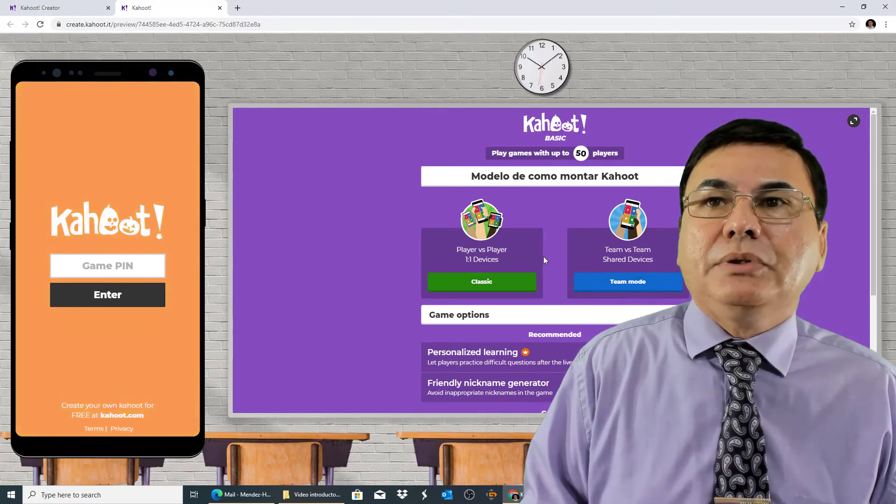
{"action": "left_click", "coordinate": [488, 284]}
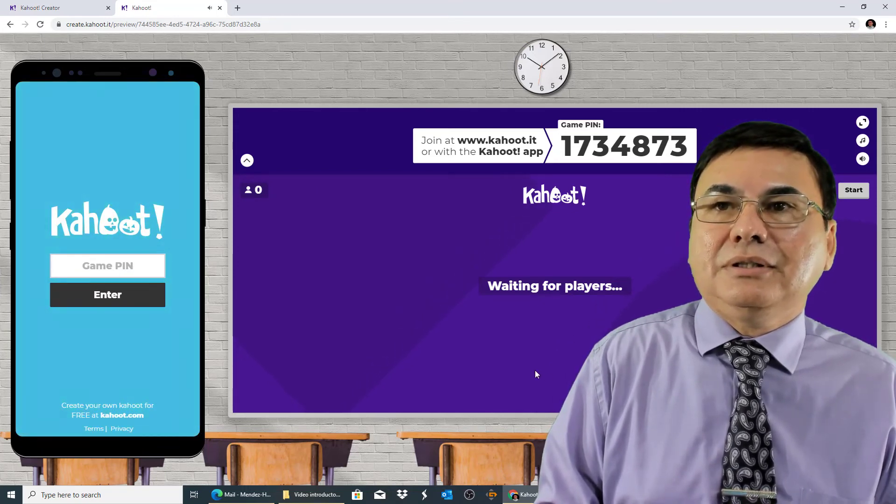
{"action": "left_click", "coordinate": [126, 271]}
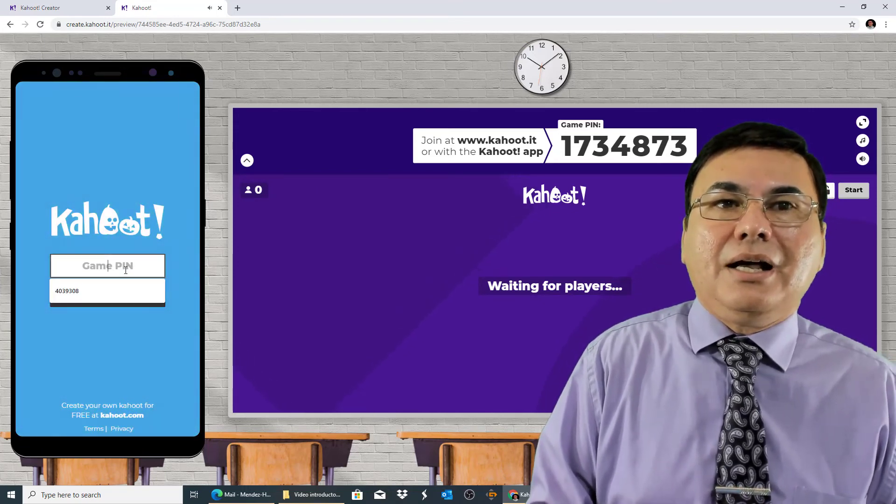
{"action": "type", "text": "11"}
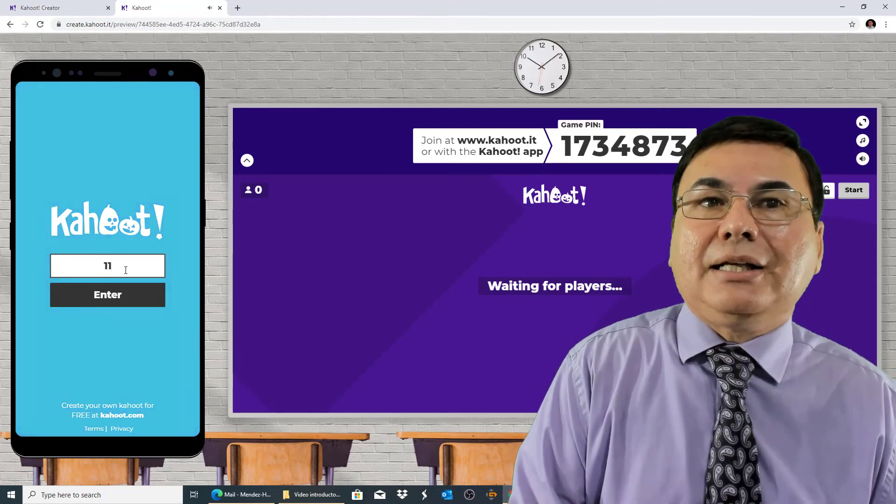
{"action": "key", "text": "BackSpace"}
{"action": "type", "text": "7"}
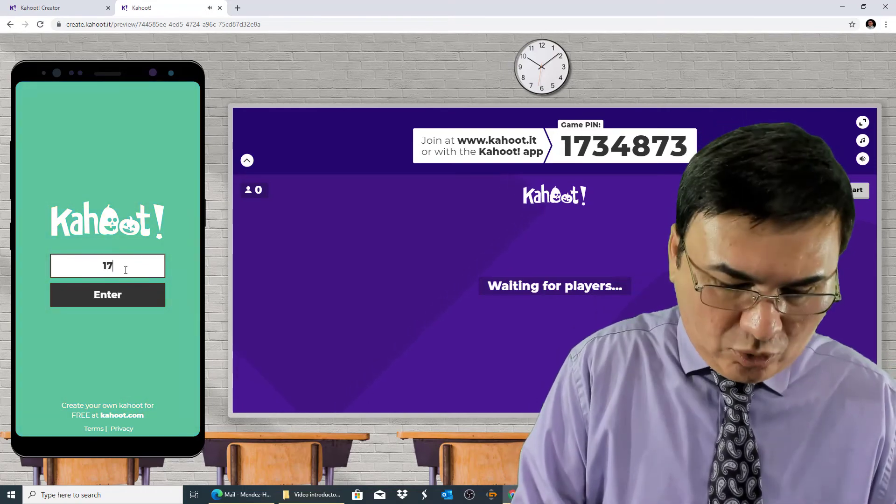
{"action": "type", "text": "344873"}
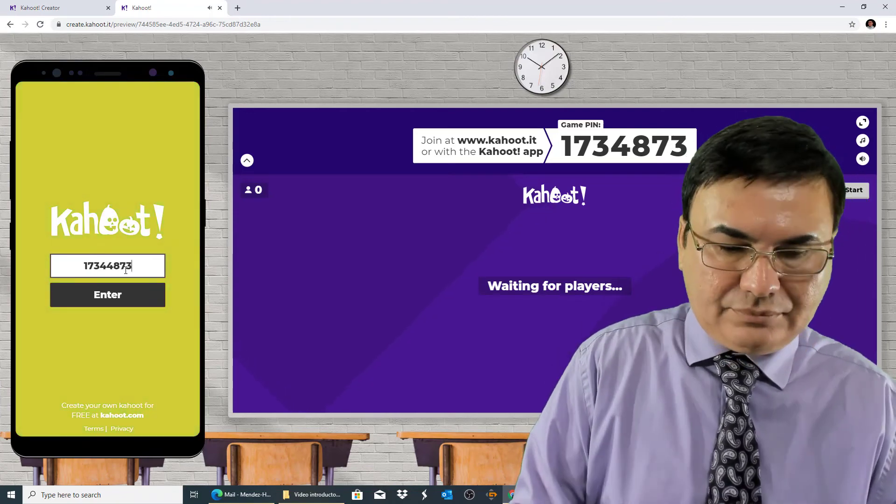
{"action": "left_click", "coordinate": [106, 295]}
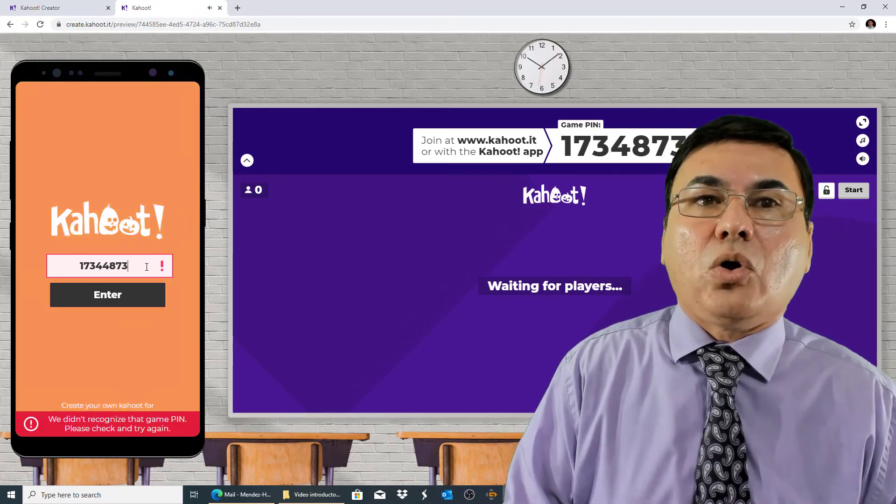
{"action": "left_click", "coordinate": [102, 264]}
{"action": "key", "text": "BackSpace"}
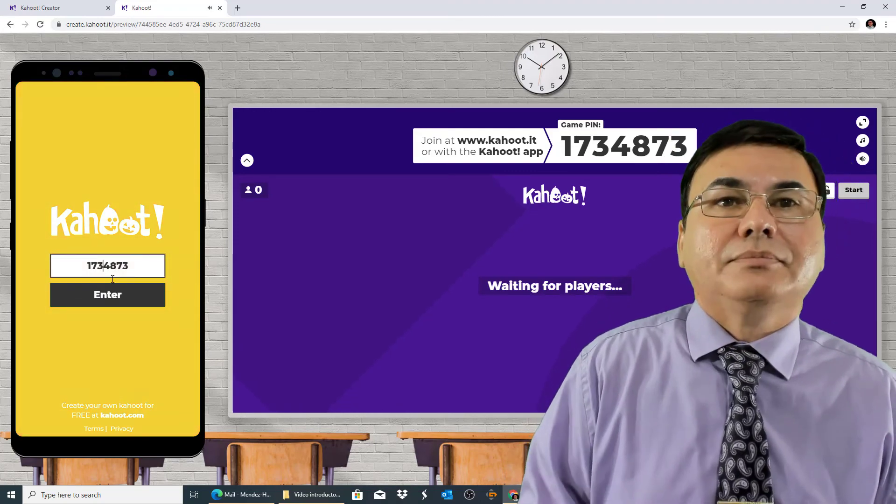
{"action": "left_click", "coordinate": [114, 297]}
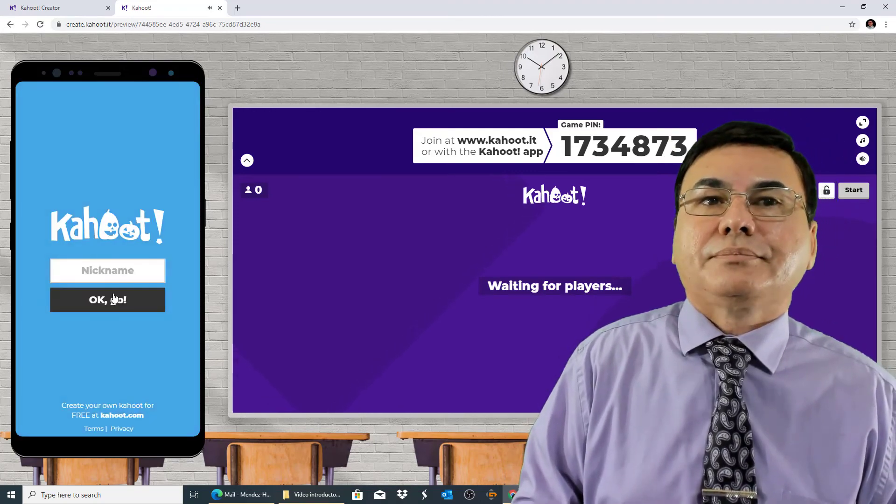
Join the test game with the player's nickname on the simulated phone and start the game
{"action": "left_click", "coordinate": [134, 266]}
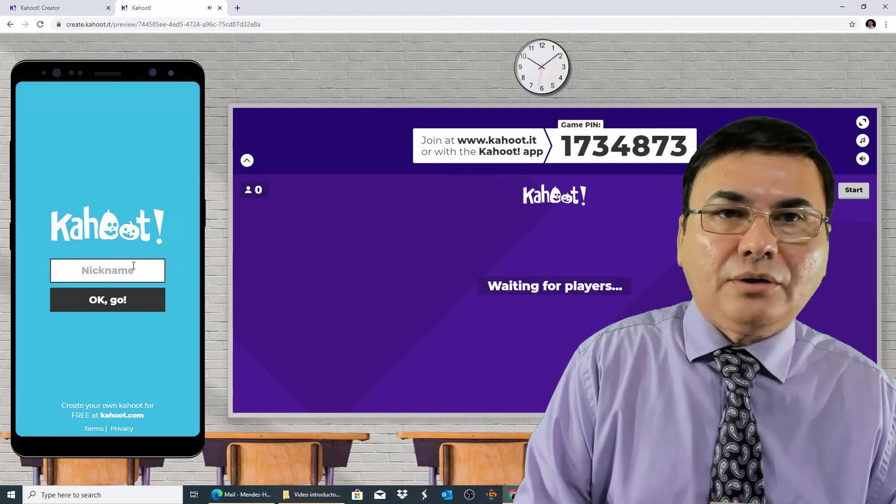
{"action": "type", "text": "Chago"}
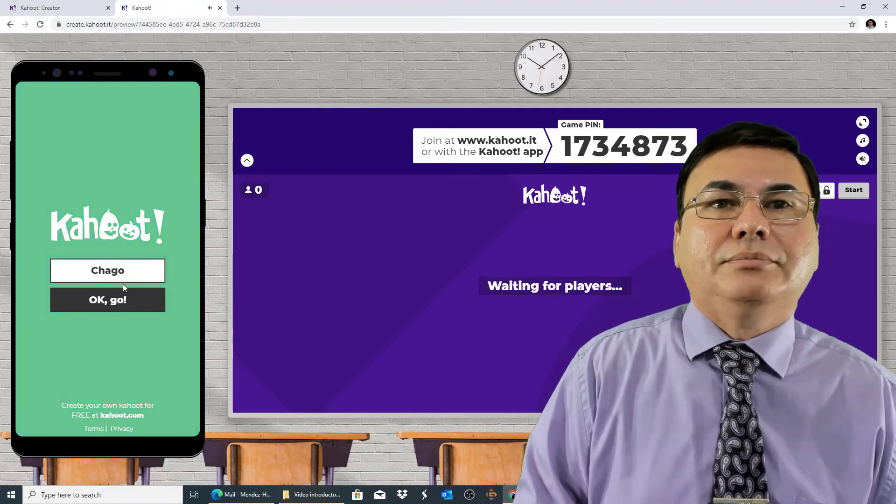
{"action": "left_click", "coordinate": [115, 304]}
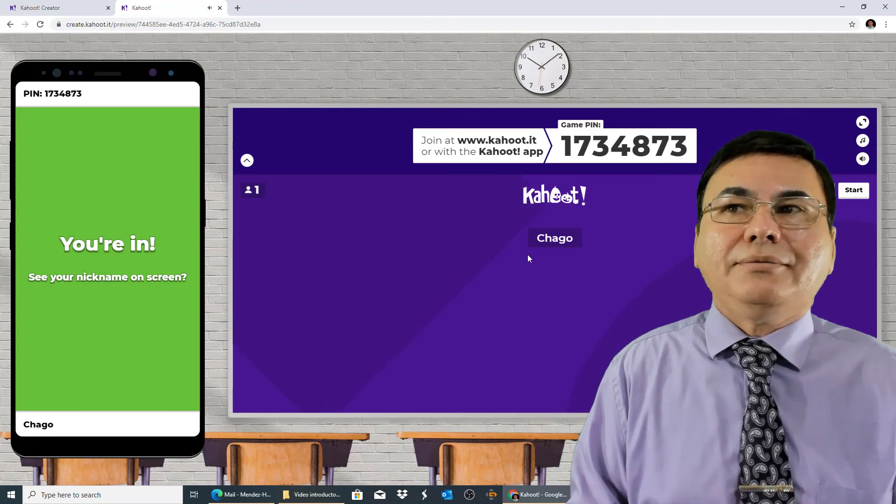
{"action": "left_click", "coordinate": [854, 192]}
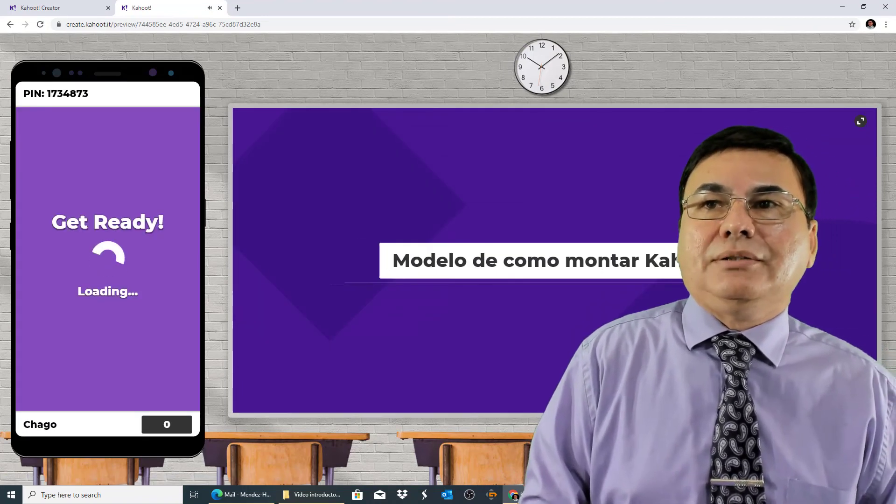